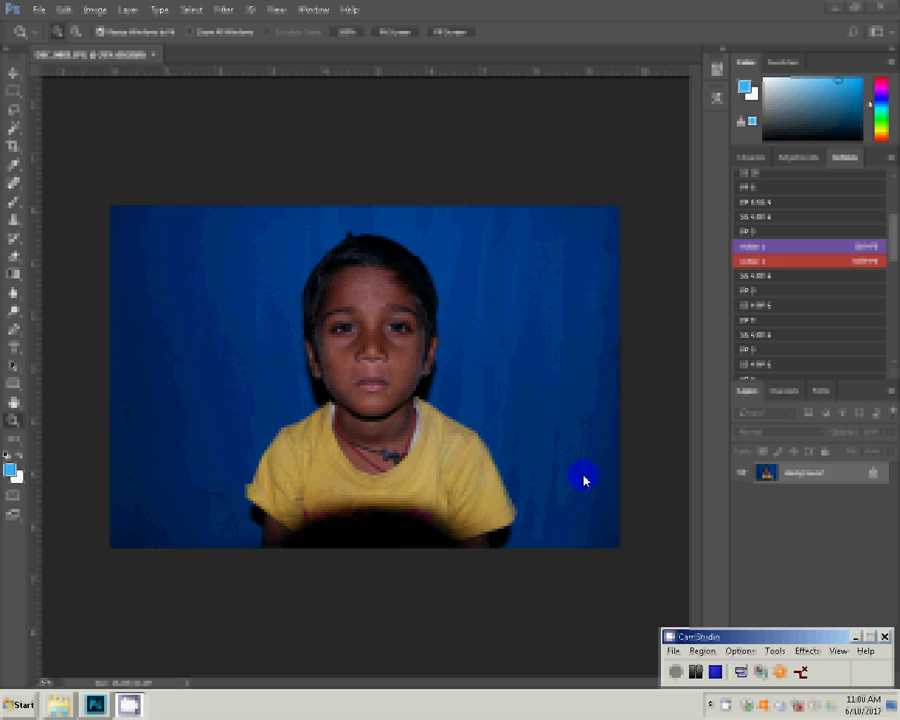
Revert the boy's photo to an earlier, brighter state from the History panel
{"action": "key", "text": "ctrl+shift+F9"}
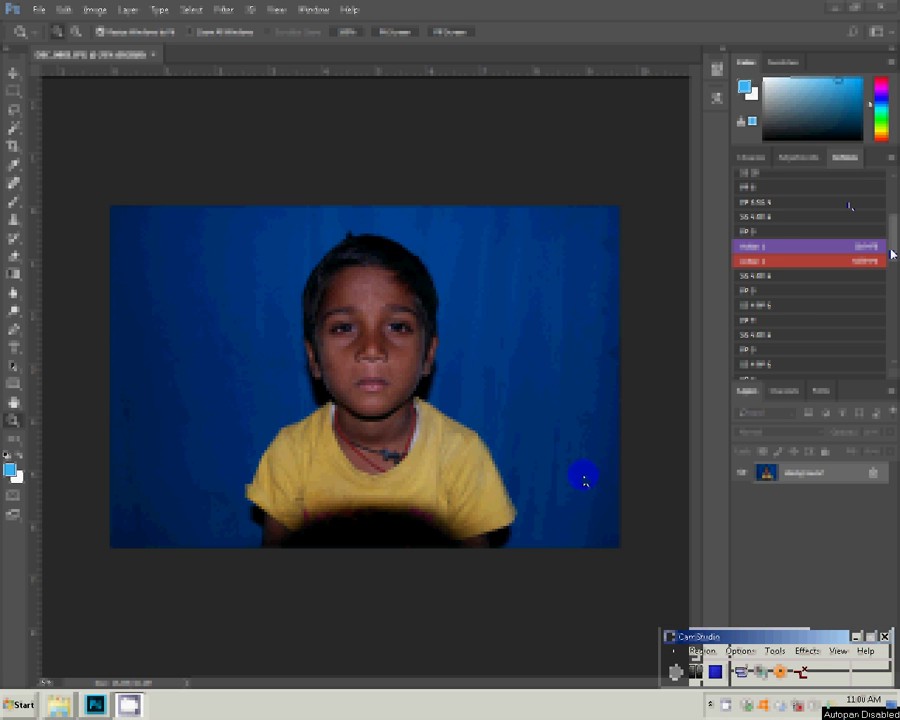
{"action": "left_click", "coordinate": [771, 185]}
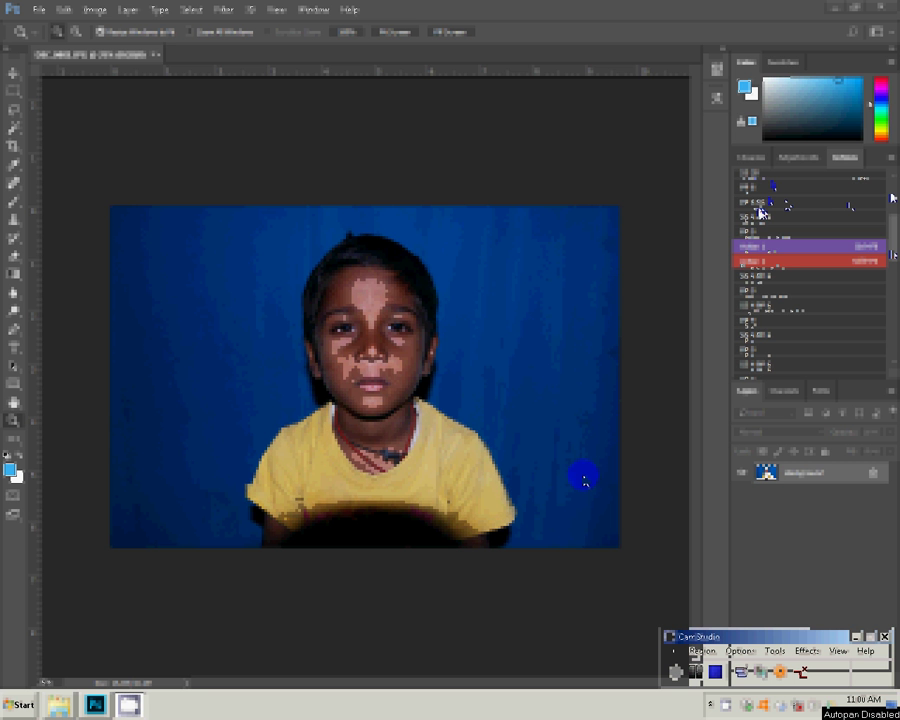
{"action": "left_click", "coordinate": [758, 214]}
{"action": "key", "text": "c"}
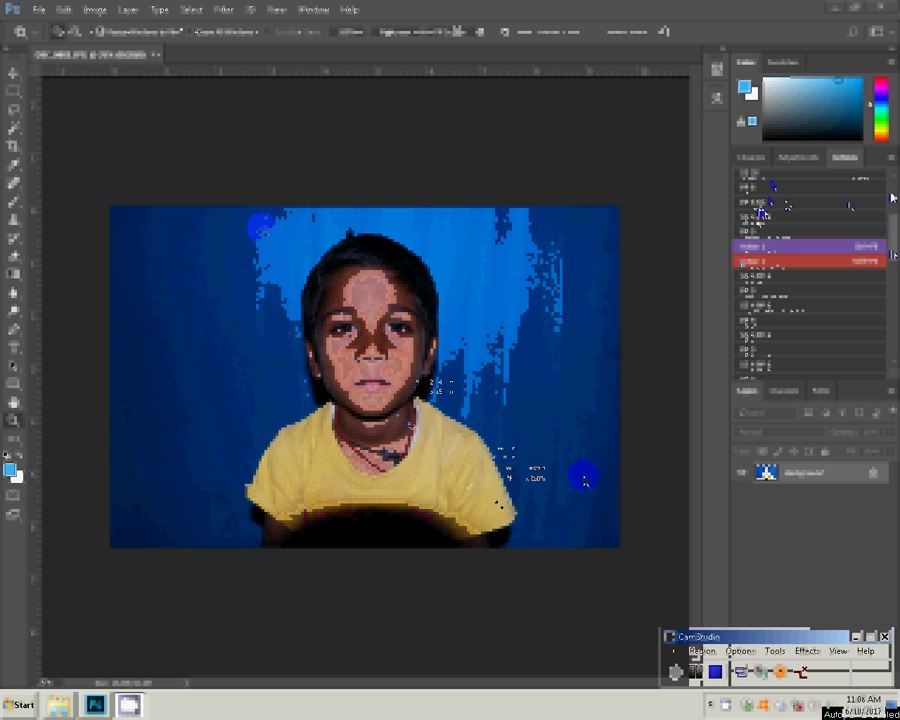
Crop the photo to a tall portrait frame around the boy's head and shoulders
{"action": "left_click", "coordinate": [499, 501]}
{"action": "left_click_drag", "start_coordinate": [400, 250], "coordinate": [468, 510]}
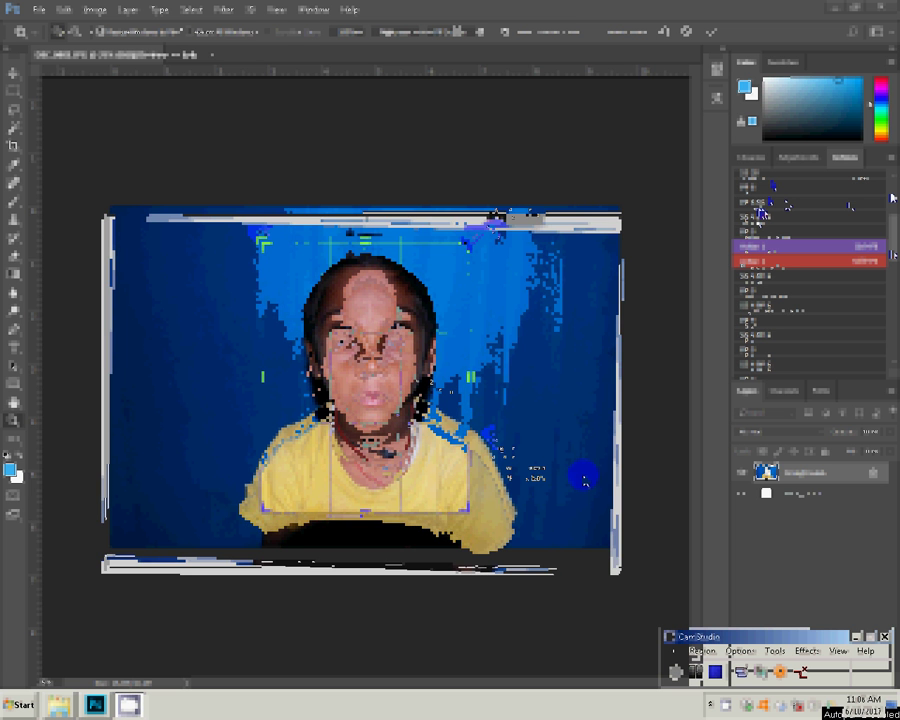
{"action": "left_click", "coordinate": [712, 32]}
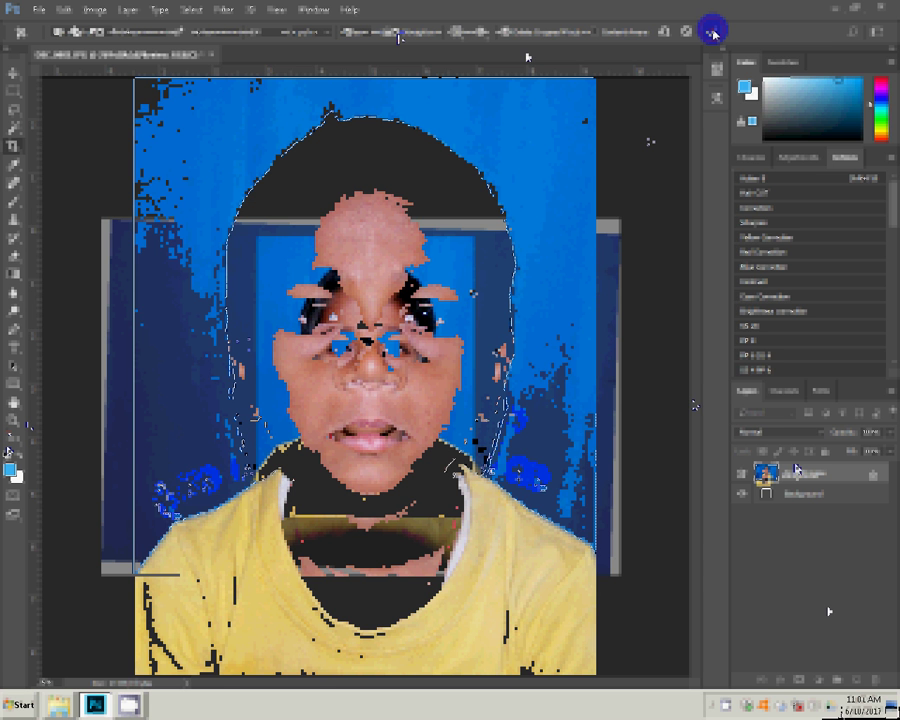
Add a Solid Color fill layer in light blue 39b2f4 as the backdrop
{"action": "left_click", "coordinate": [820, 678]}
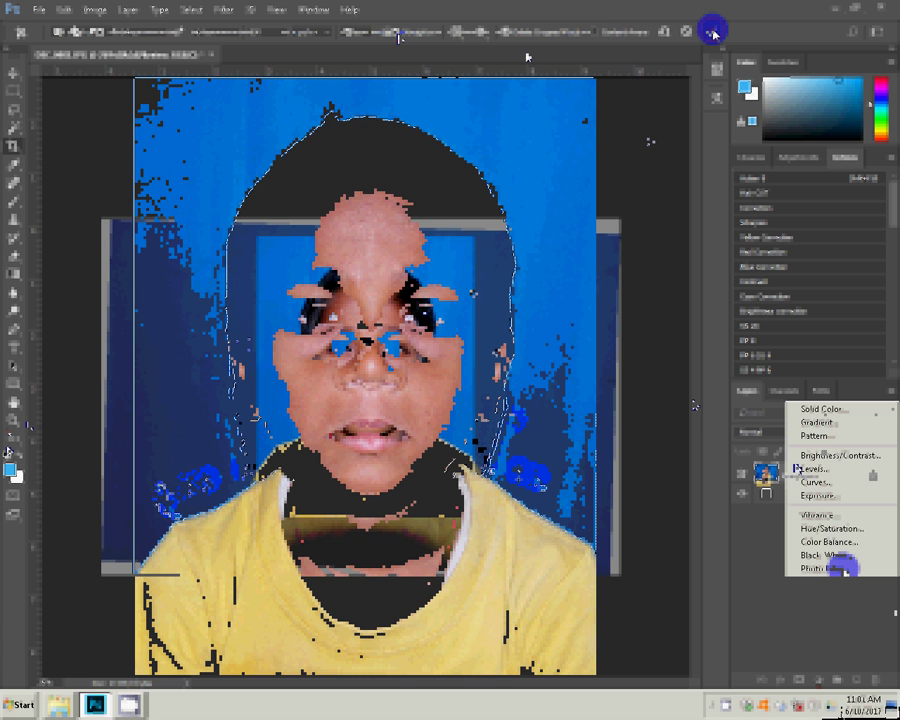
{"action": "left_click", "coordinate": [822, 409]}
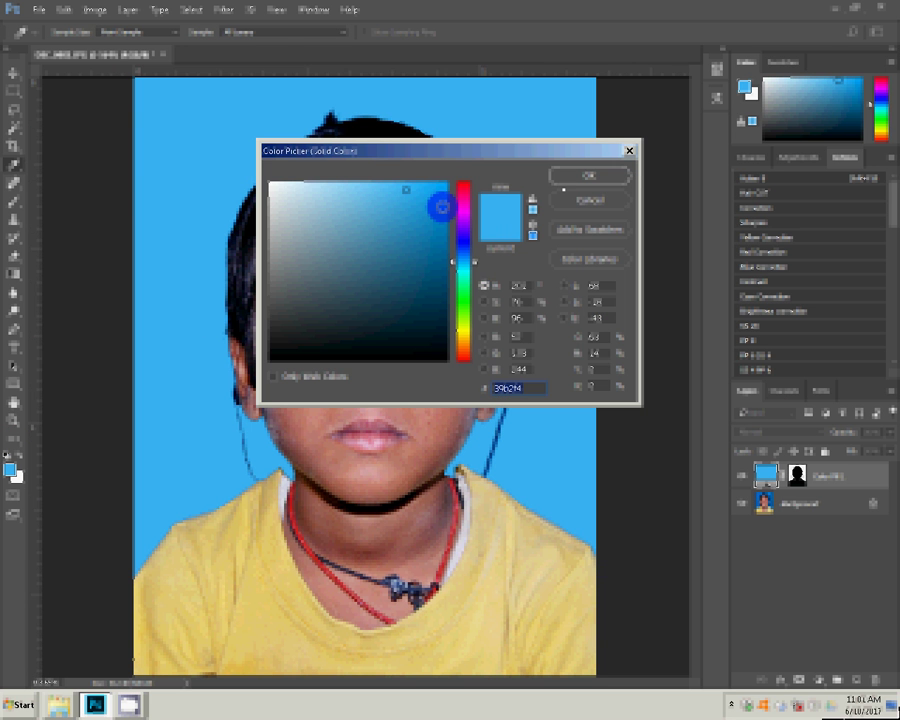
{"action": "left_click", "coordinate": [566, 180]}
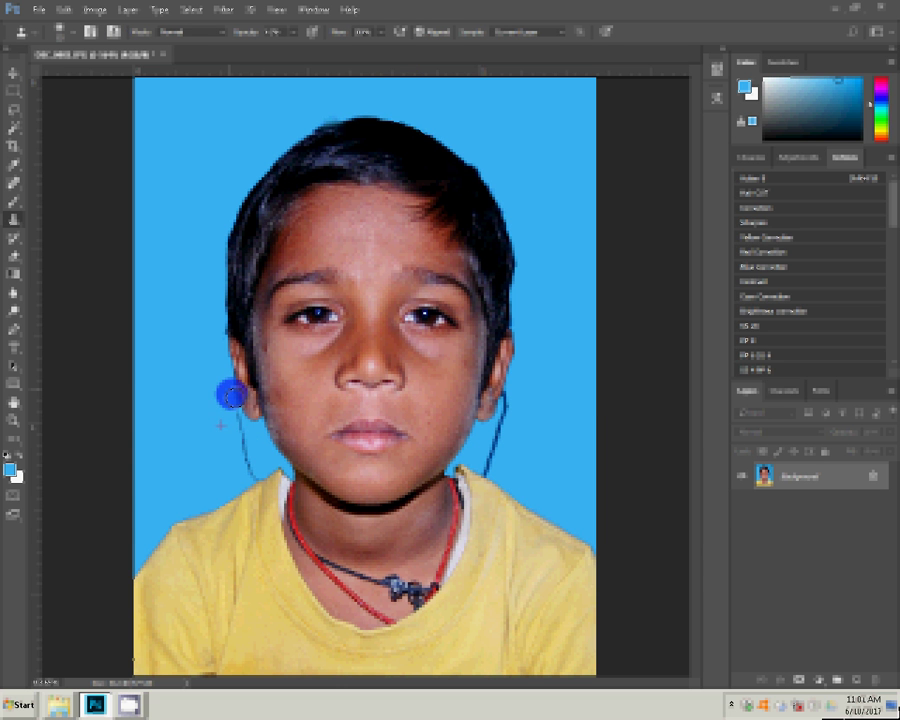
Clone blue background over the ear edge and the cable below the left ear at 100% opacity
{"action": "left_click_drag", "start_coordinate": [231, 395], "coordinate": [234, 420]}
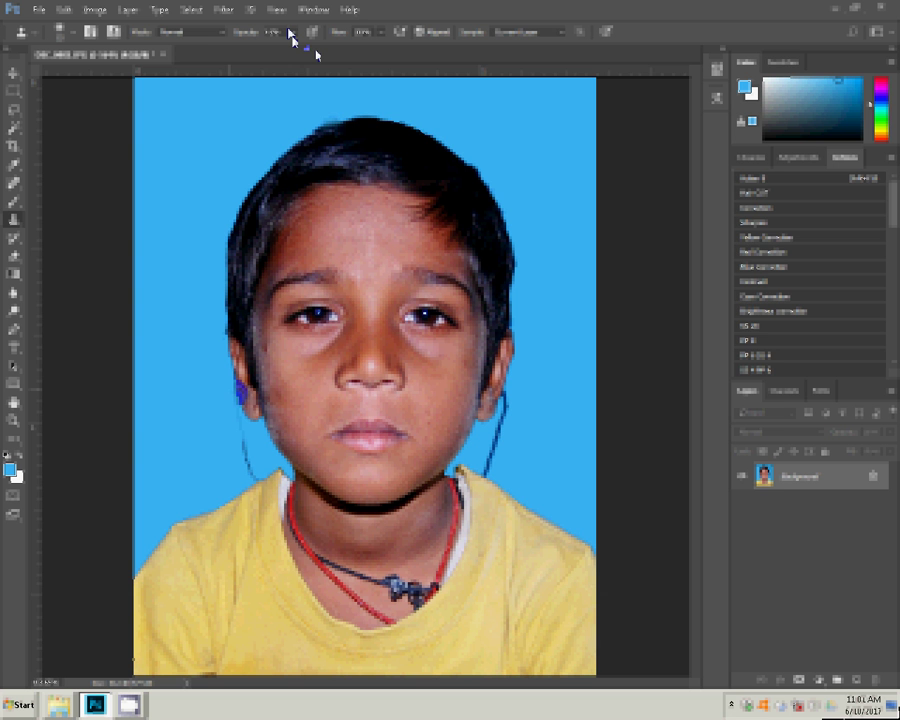
{"action": "key", "text": "0"}
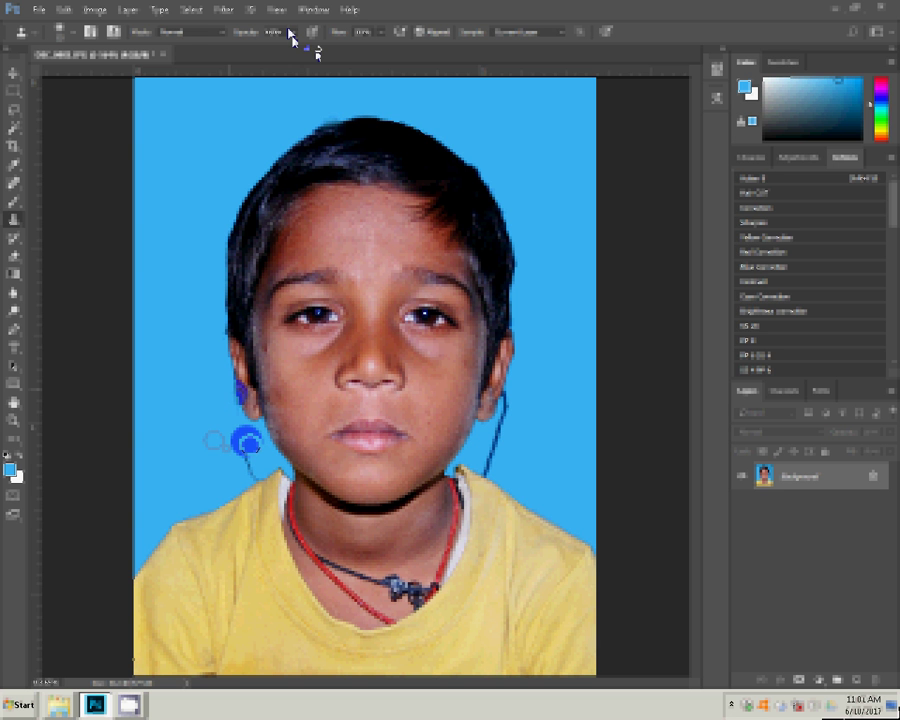
{"action": "left_click", "coordinate": [252, 472]}
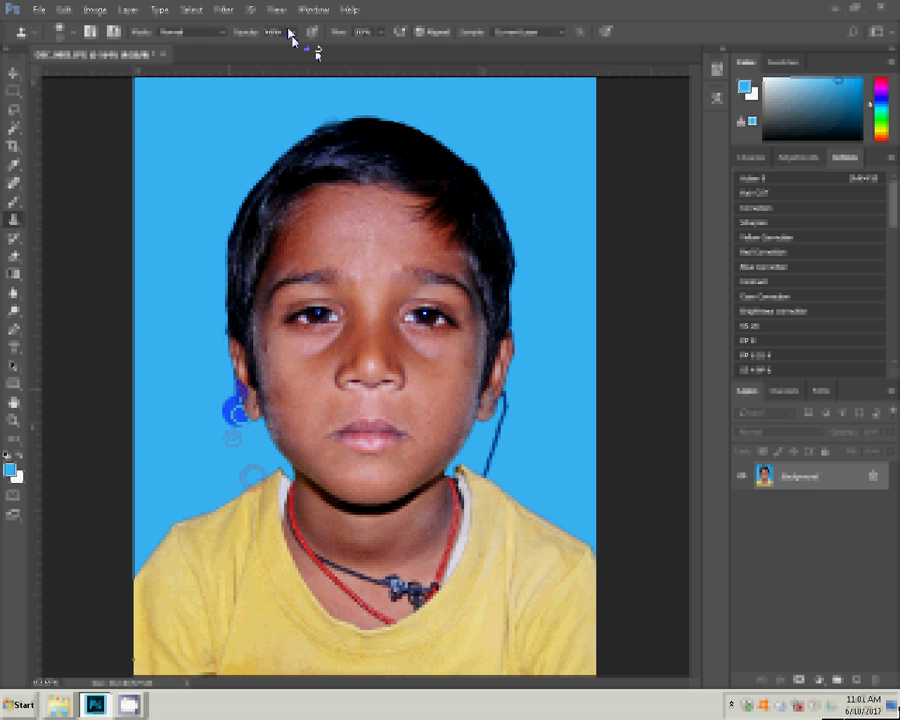
Clone blue over the cable right of the neck and skin tone over the purple neck spot
{"action": "left_click", "coordinate": [523, 434], "text": "alt"}
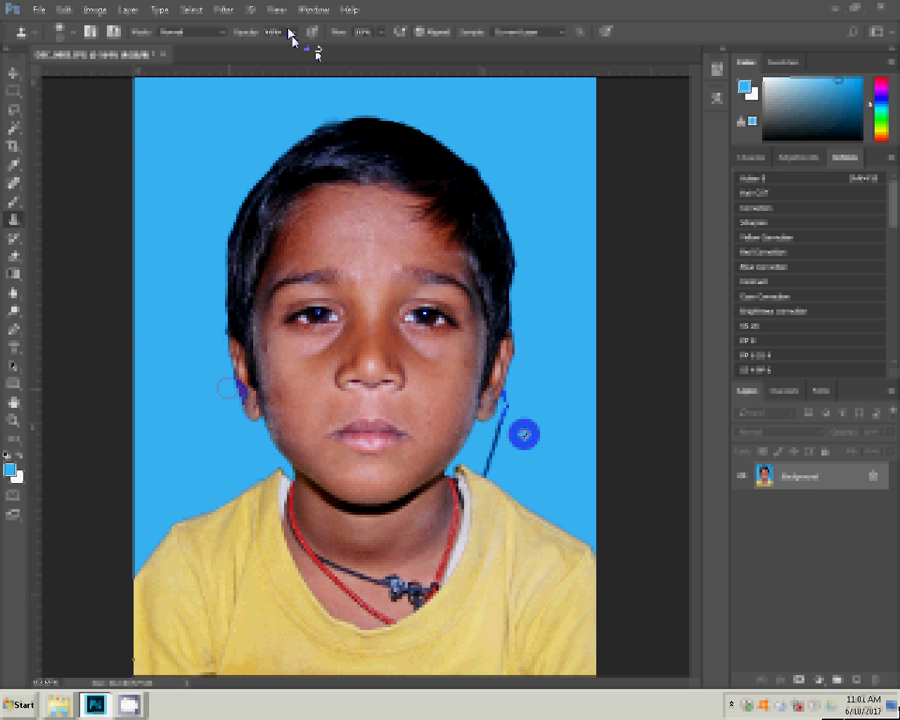
{"action": "left_click_drag", "start_coordinate": [503, 420], "coordinate": [492, 467]}
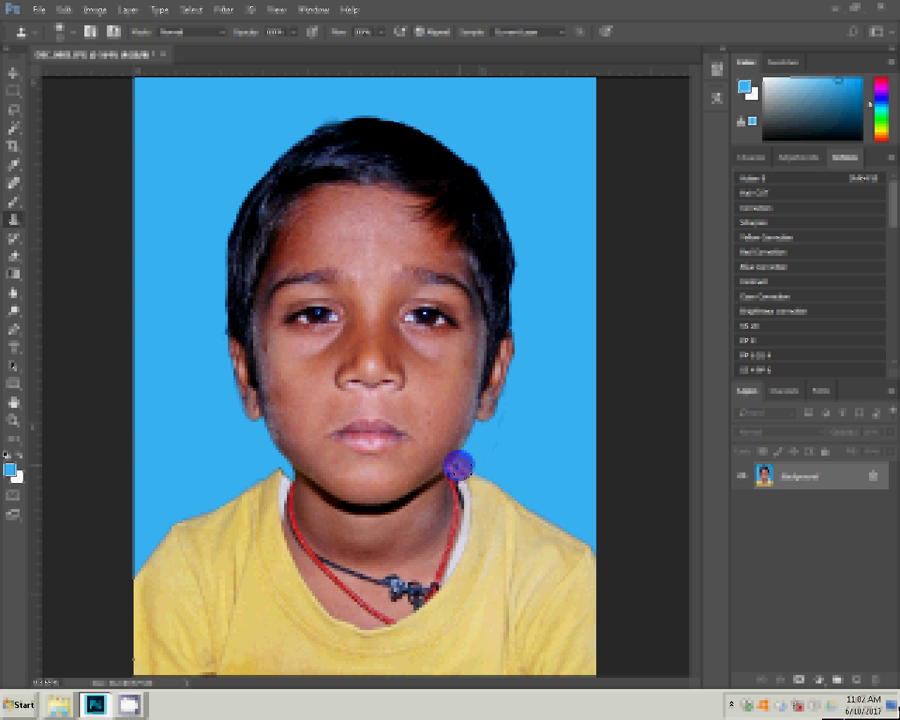
{"action": "left_click_drag", "start_coordinate": [458, 465], "coordinate": [452, 466]}
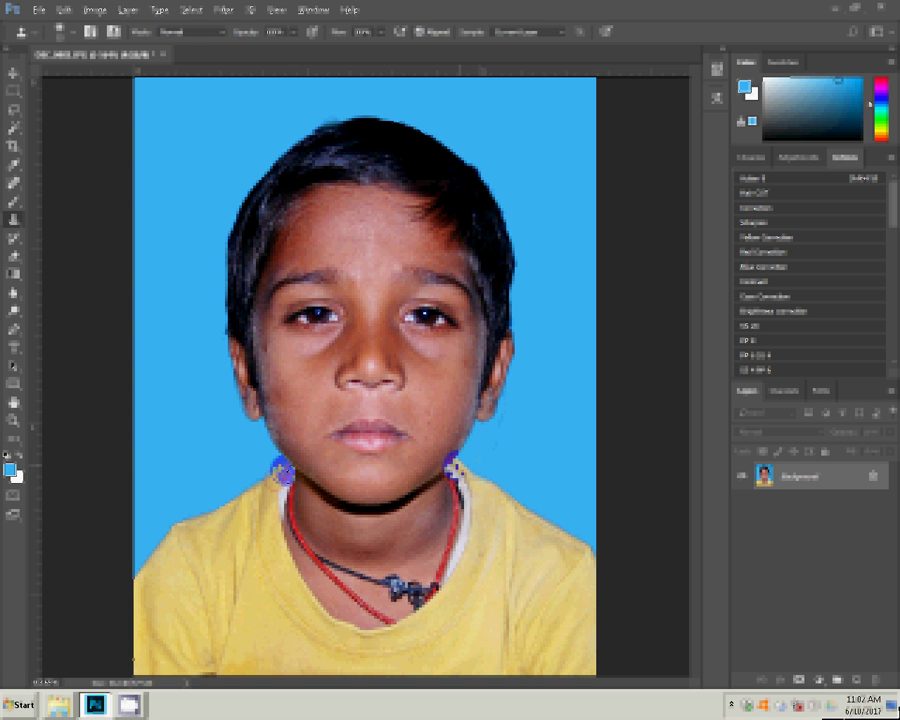
{"action": "left_click", "coordinate": [284, 471]}
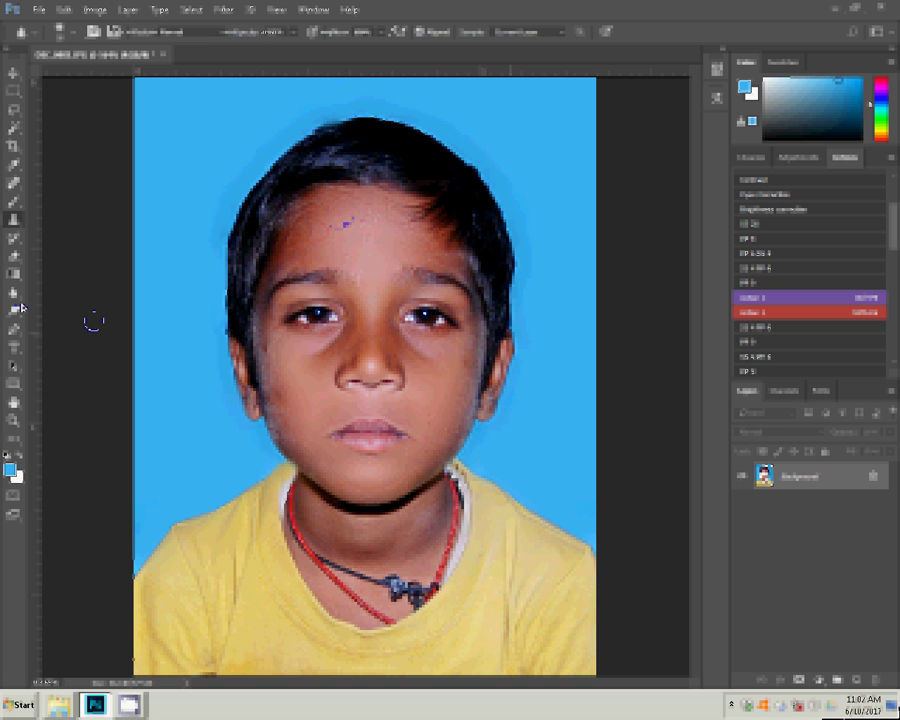
Clone over the forehead spot and soften the boy's hair edges with the Blur tool
{"action": "left_click", "coordinate": [364, 265]}
{"action": "left_click", "coordinate": [14, 293]}
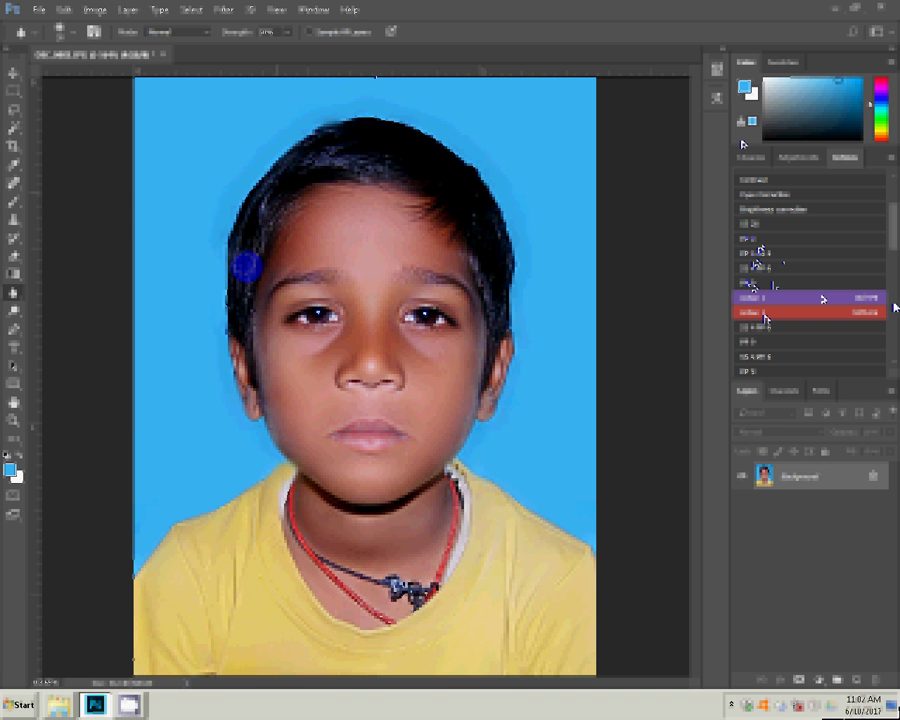
{"action": "left_click", "coordinate": [38, 9]}
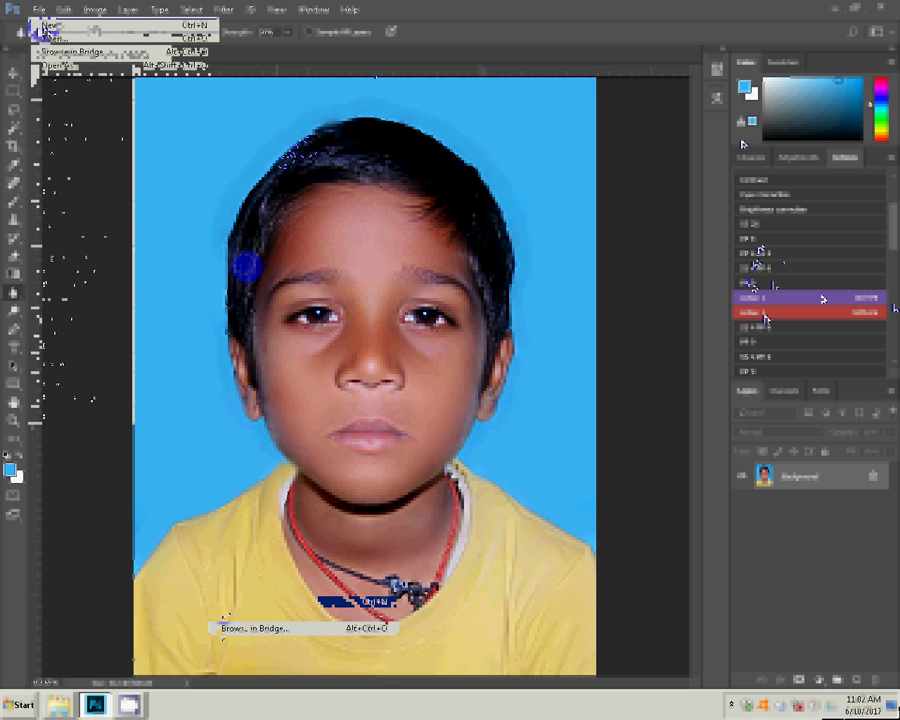
Heal the forehead spot, then create a 1200 × 1800 px, 300 ppi document and paste the portrait
{"action": "left_click", "coordinate": [322, 238]}
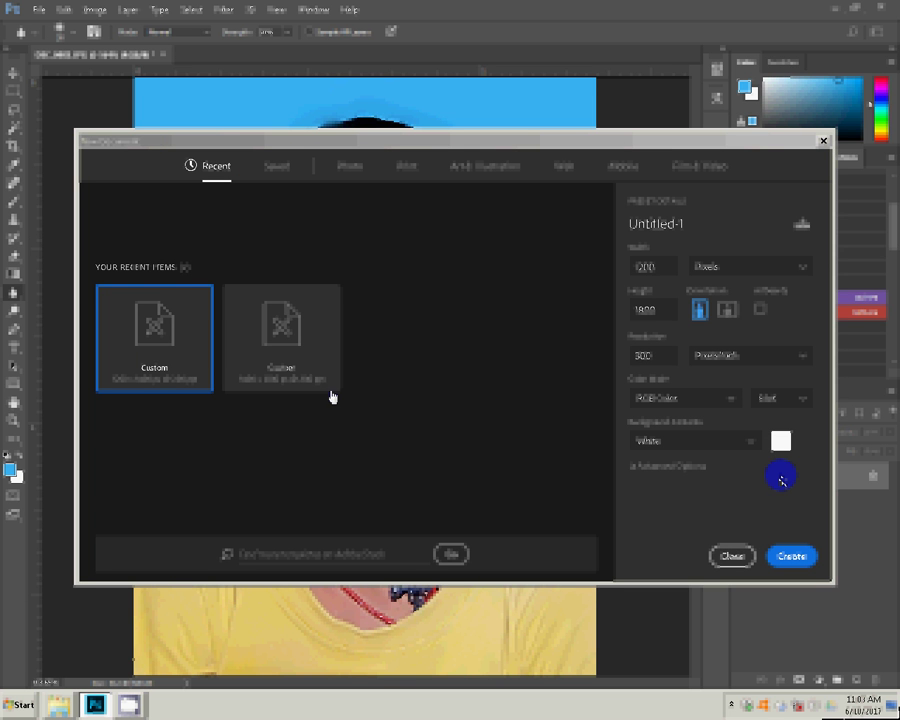
{"action": "left_click", "coordinate": [276, 172]}
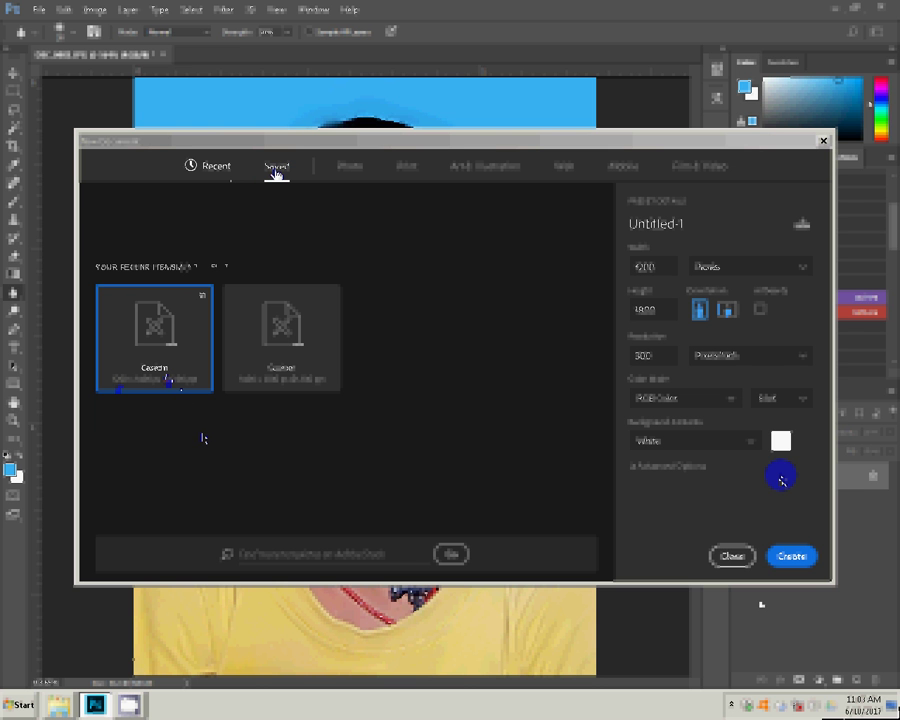
{"action": "left_click", "coordinate": [780, 558]}
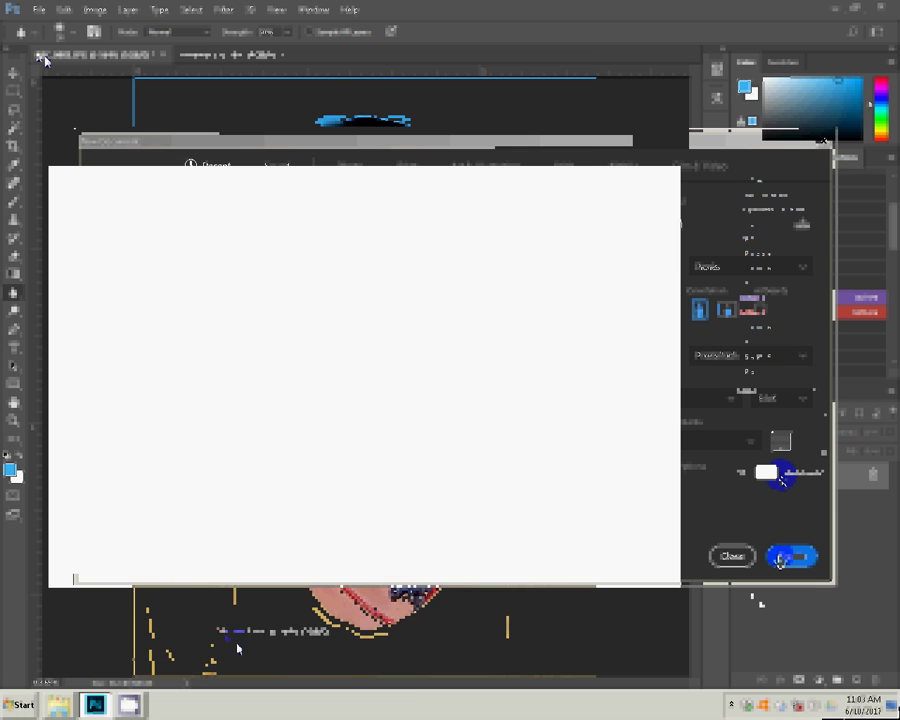
{"action": "key", "text": "ctrl+v"}
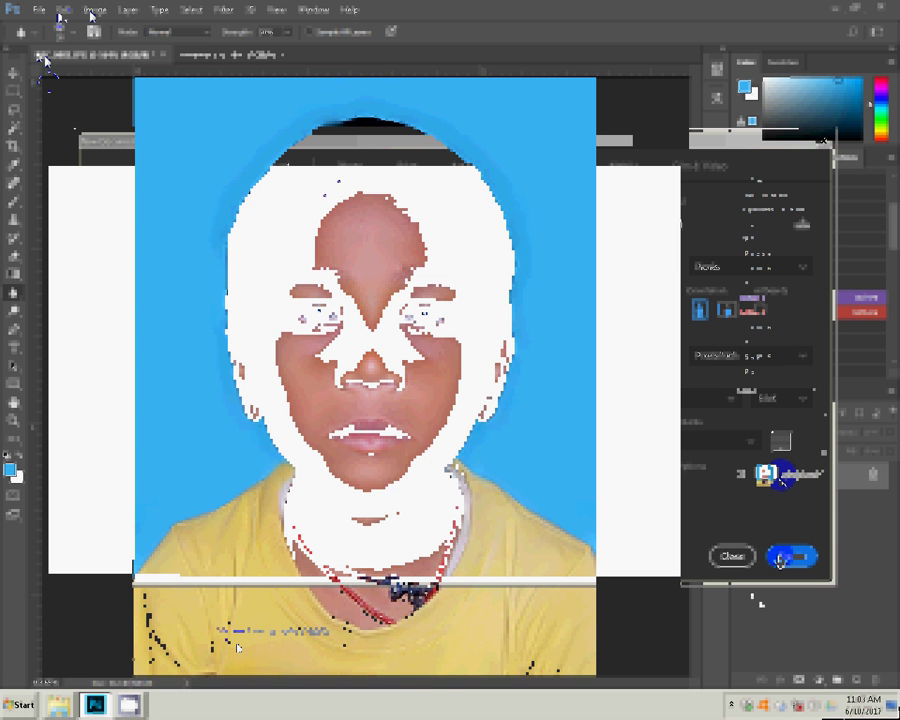
{"action": "left_click", "coordinate": [158, 23]}
Select the whole portrait canvas and cut it
{"action": "left_click", "coordinate": [194, 25]}
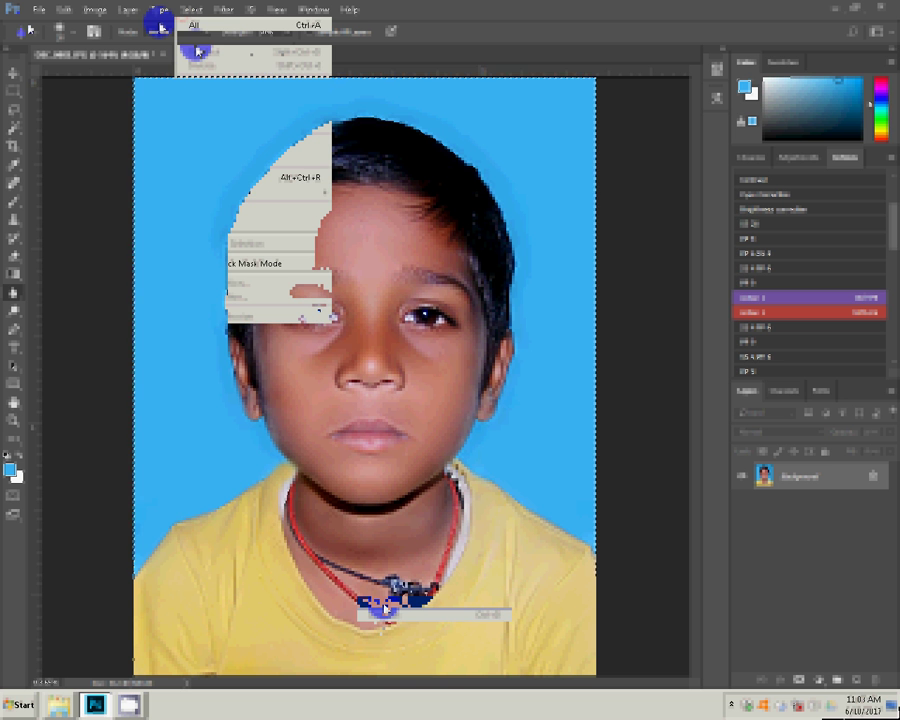
{"action": "left_click", "coordinate": [62, 9]}
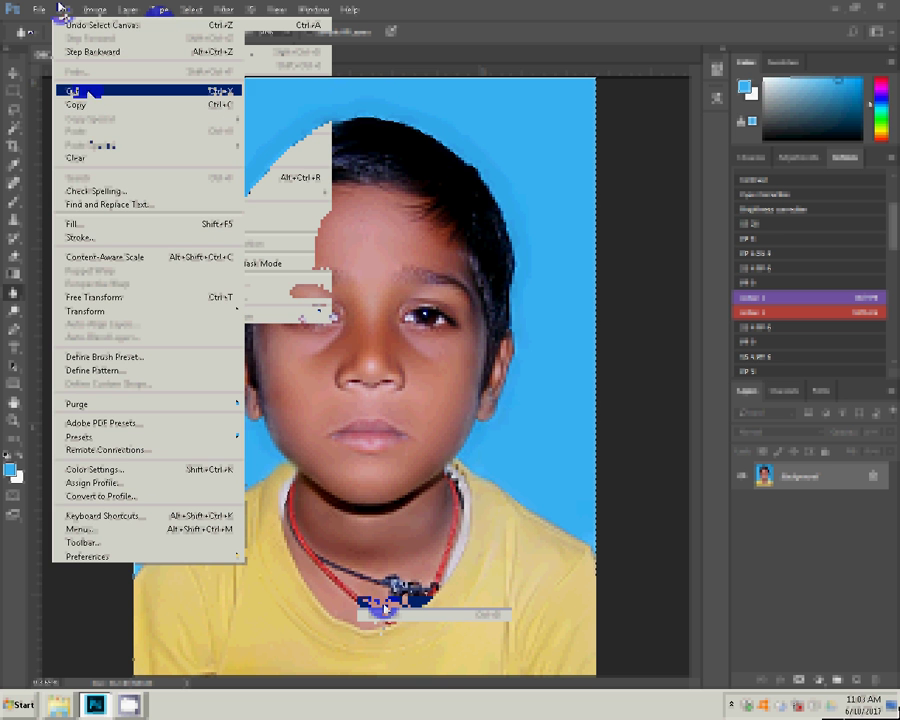
{"action": "left_click", "coordinate": [76, 92]}
{"action": "left_click", "coordinate": [155, 93]}
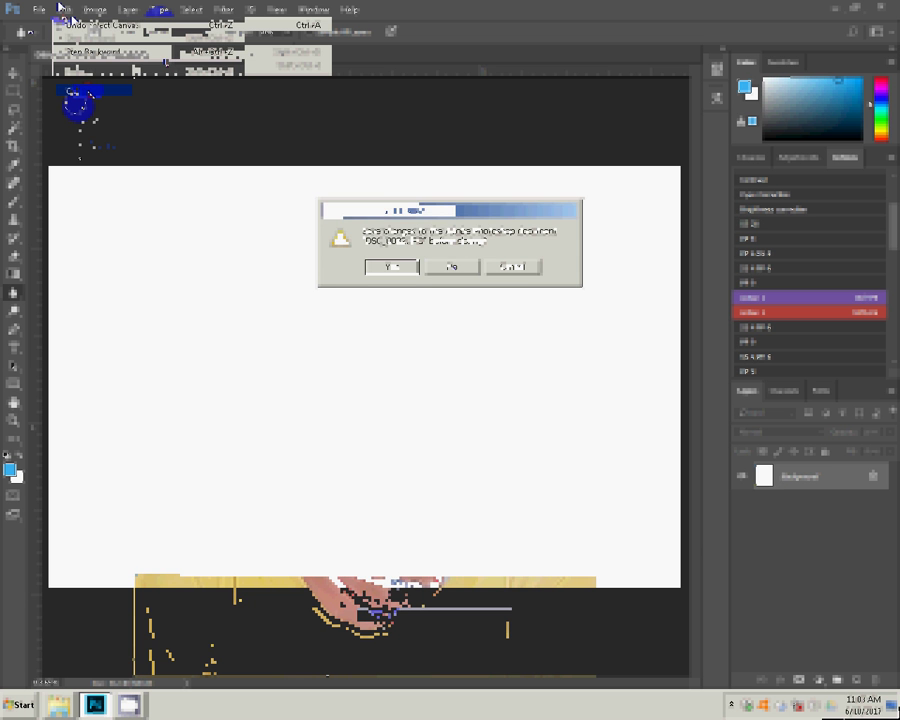
Paste the boy's photo onto the sheet and move it to the top-left corner
{"action": "left_click", "coordinate": [62, 9]}
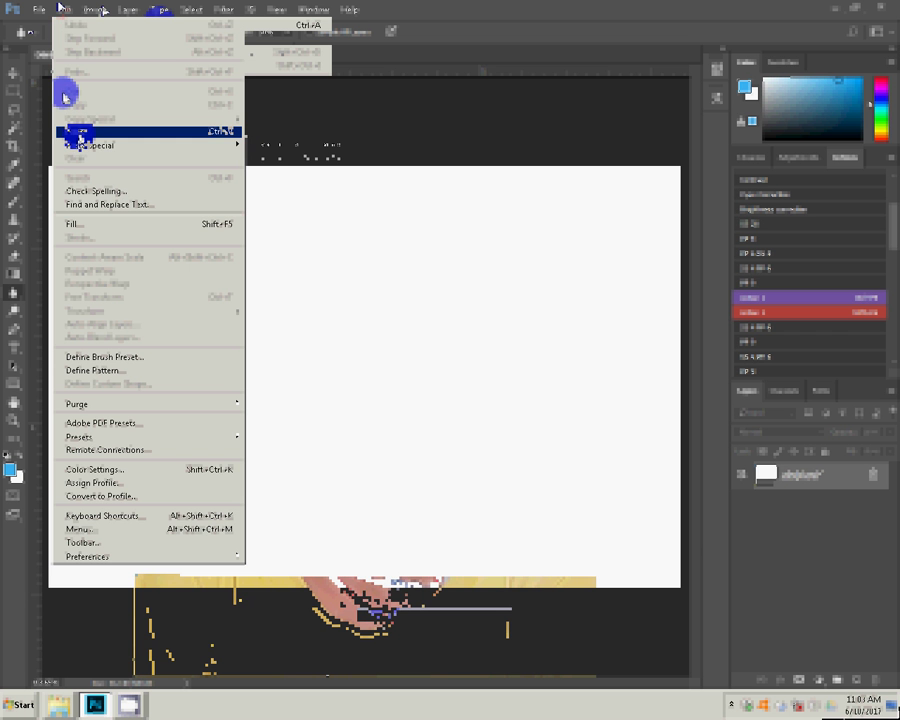
{"action": "left_click", "coordinate": [78, 132]}
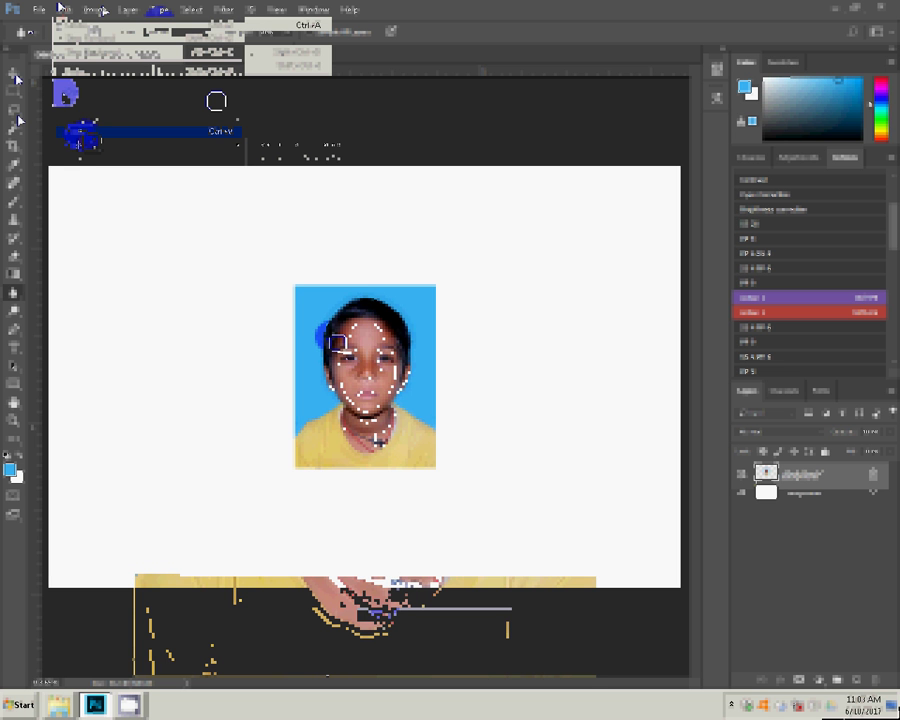
{"action": "left_click_drag", "start_coordinate": [338, 343], "coordinate": [164, 236]}
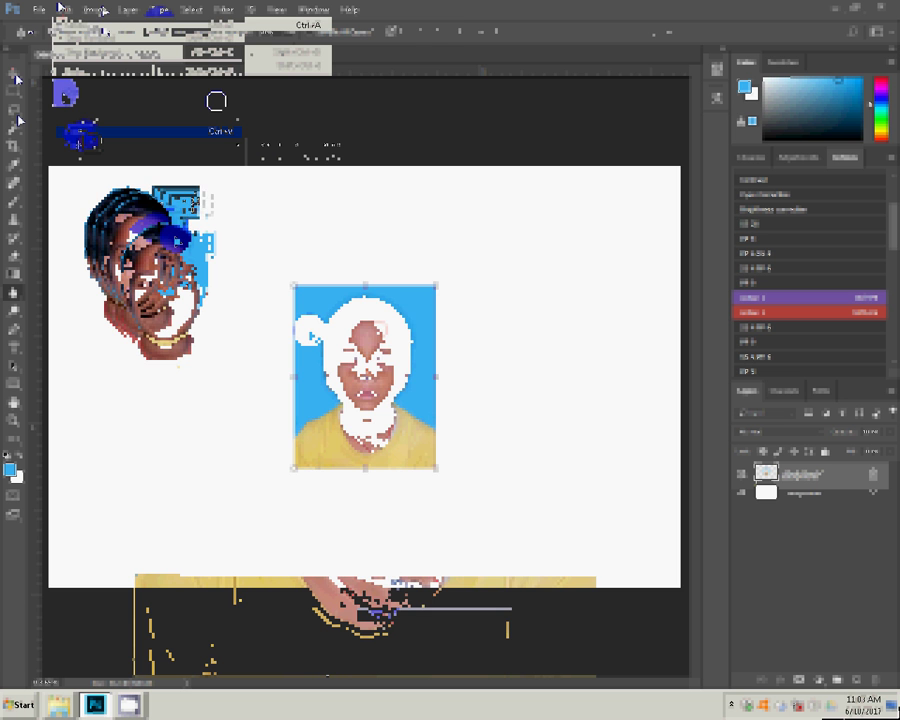
{"action": "left_click", "coordinate": [100, 10]}
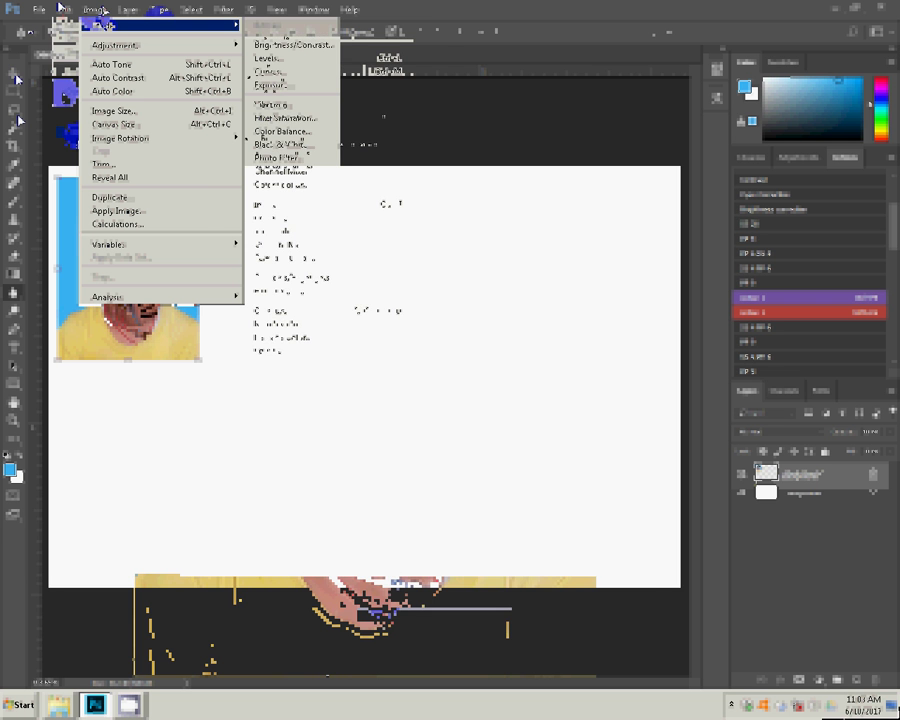
Duplicate the photo layer and copy it rightward to make a row of four photos
{"action": "left_click", "coordinate": [103, 28]}
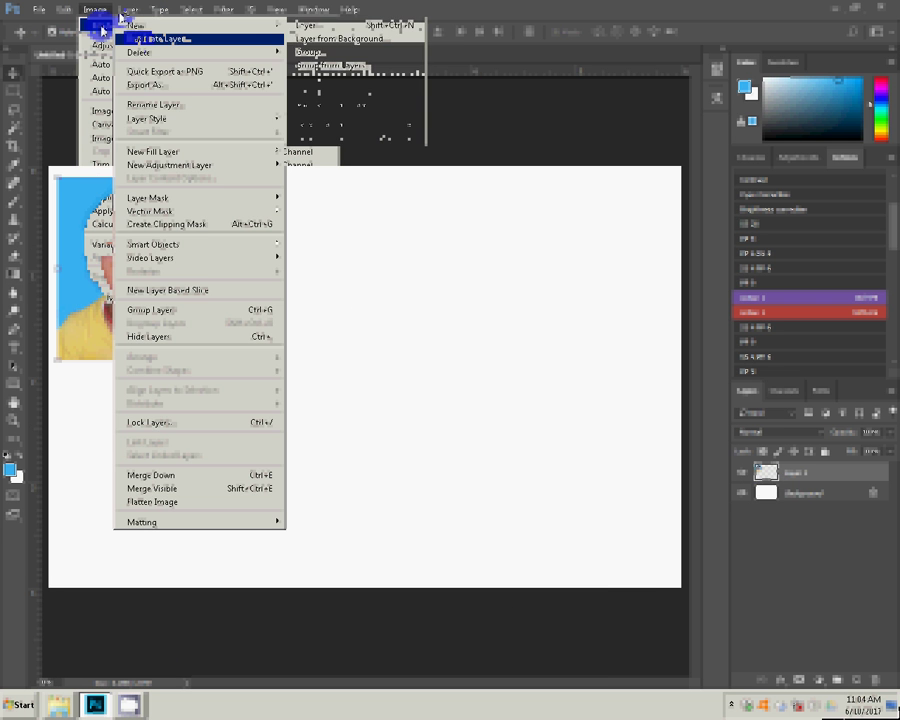
{"action": "left_click", "coordinate": [199, 42]}
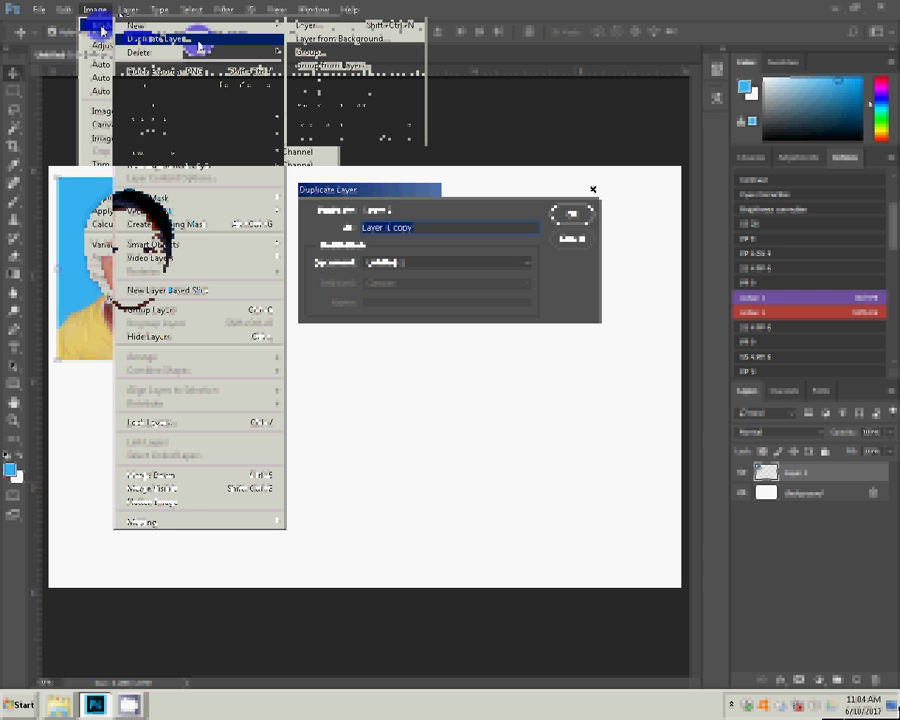
{"action": "left_click", "coordinate": [578, 211]}
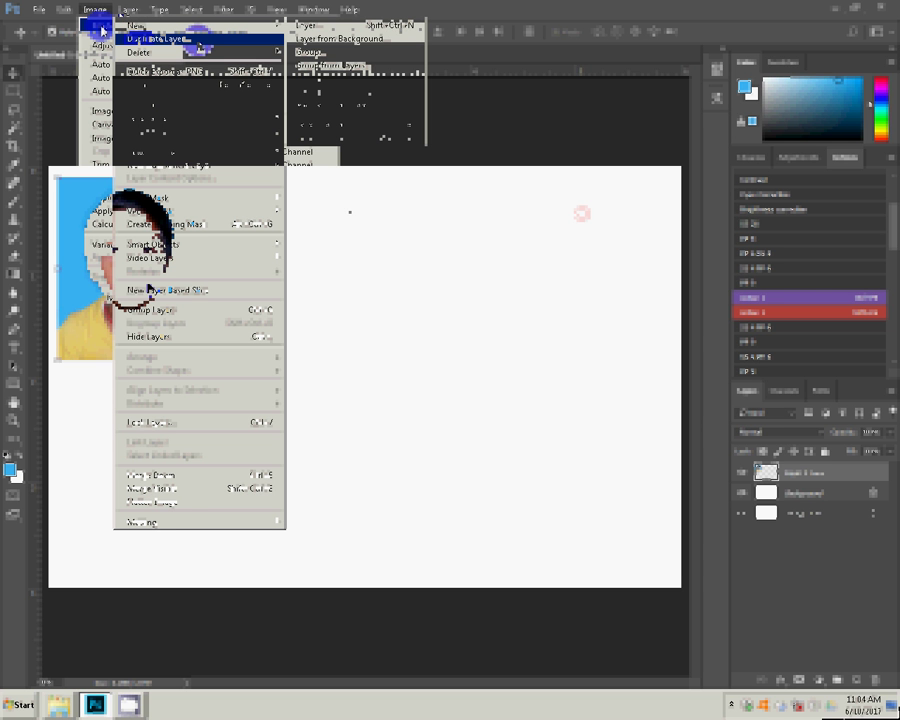
{"action": "left_click_drag", "start_coordinate": [120, 245], "coordinate": [258, 245]}
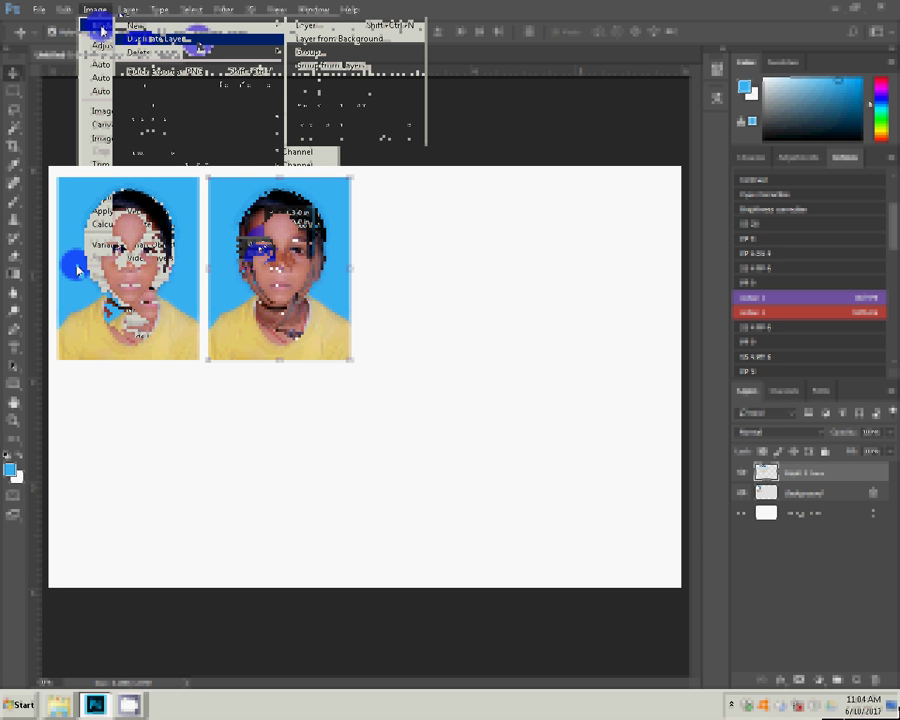
{"action": "left_click", "coordinate": [94, 15]}
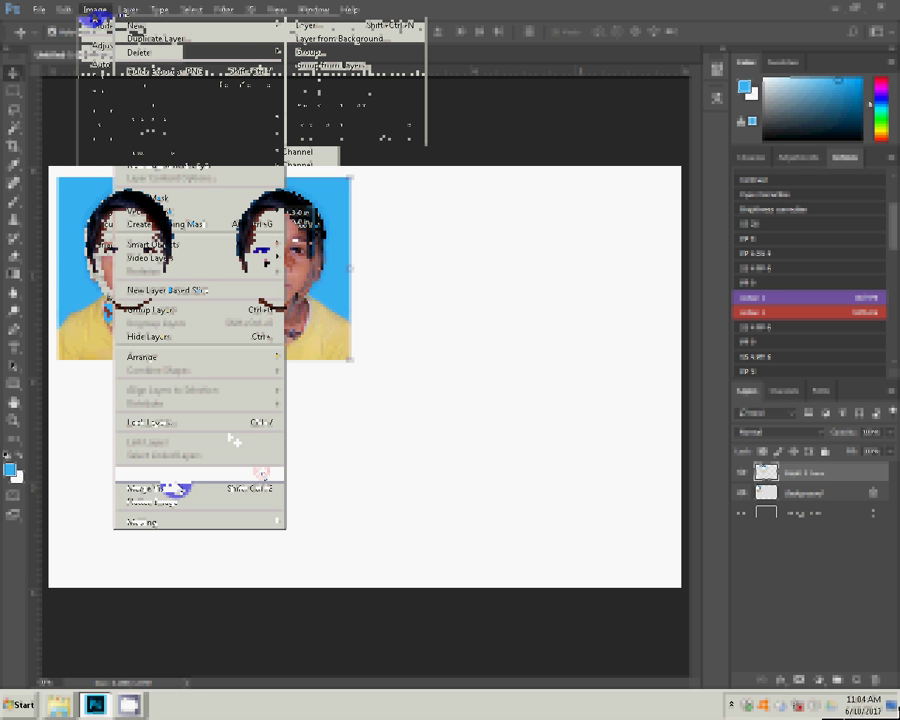
{"action": "left_click", "coordinate": [170, 177]}
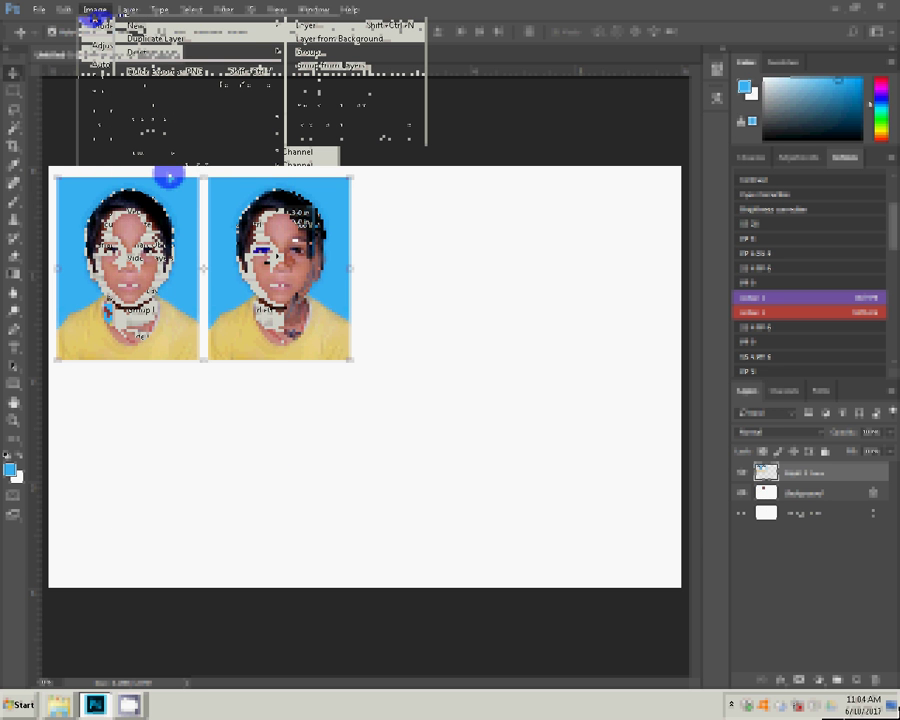
{"action": "mouse_move", "coordinate": [170, 177]}
{"action": "left_mouse_down"}
{"action": "mouse_move", "coordinate": [433, 290]}
{"action": "mouse_move", "coordinate": [358, 289]}
{"action": "left_mouse_up"}
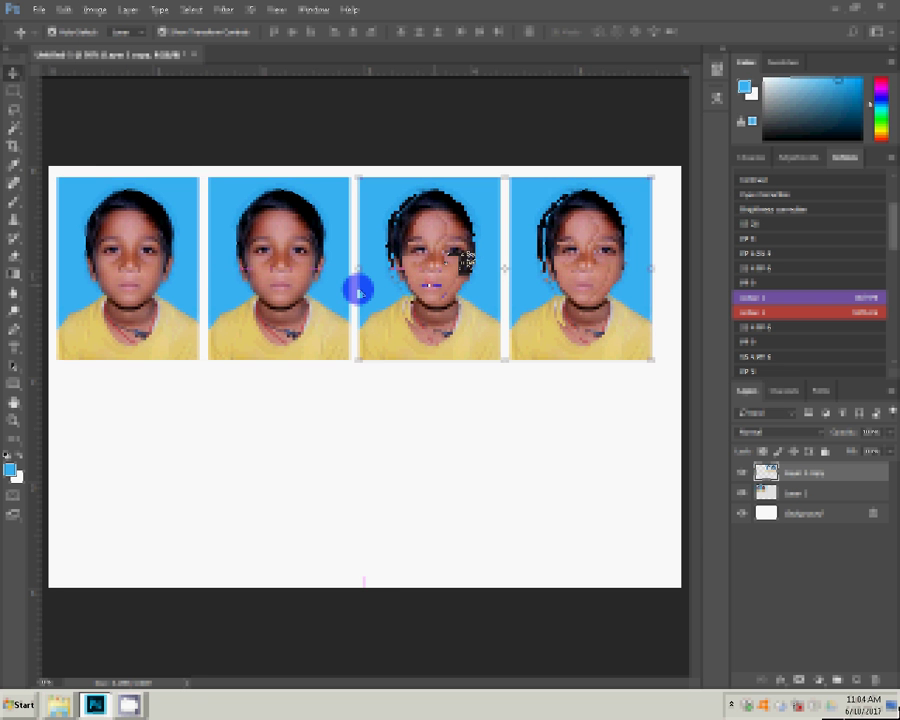
Merge the row, duplicate it and place the copy below to make eight photos
{"action": "left_click", "coordinate": [128, 9]}
{"action": "left_click", "coordinate": [168, 476]}
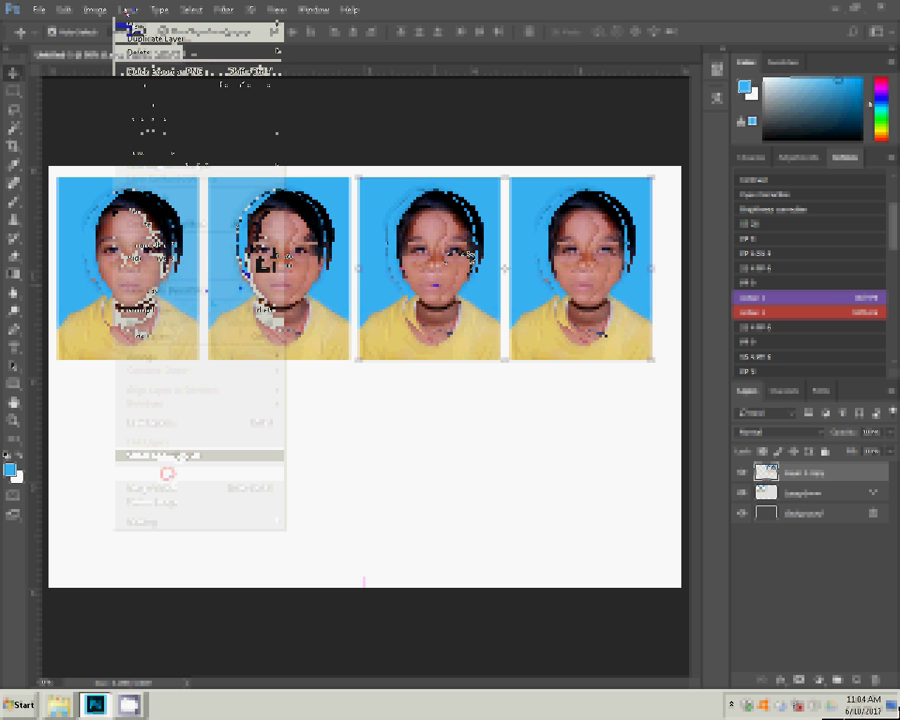
{"action": "left_click", "coordinate": [128, 10]}
{"action": "left_click", "coordinate": [135, 38]}
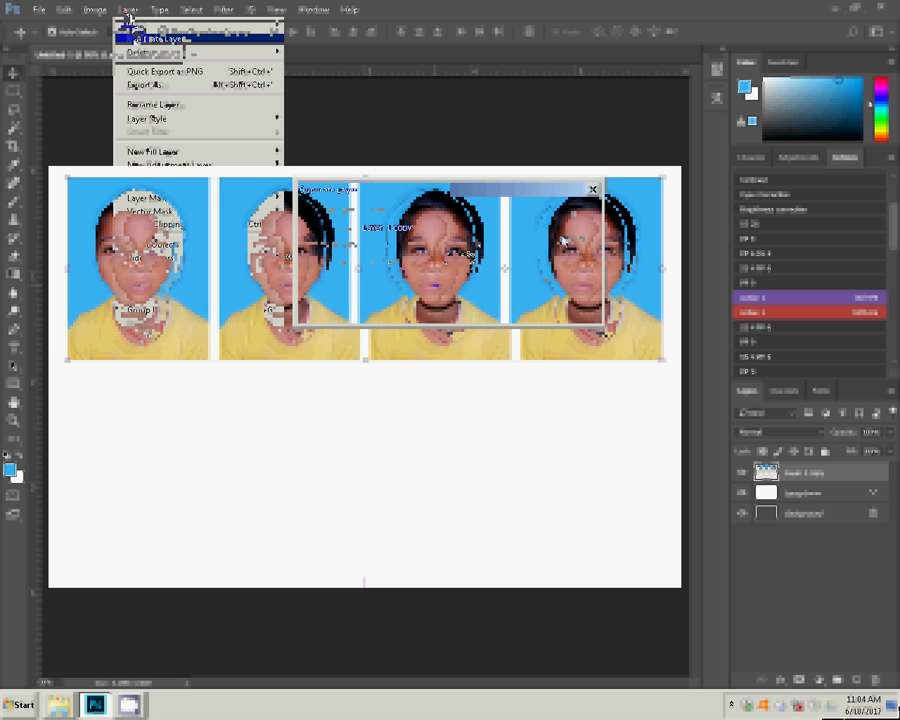
{"action": "key", "text": "Return"}
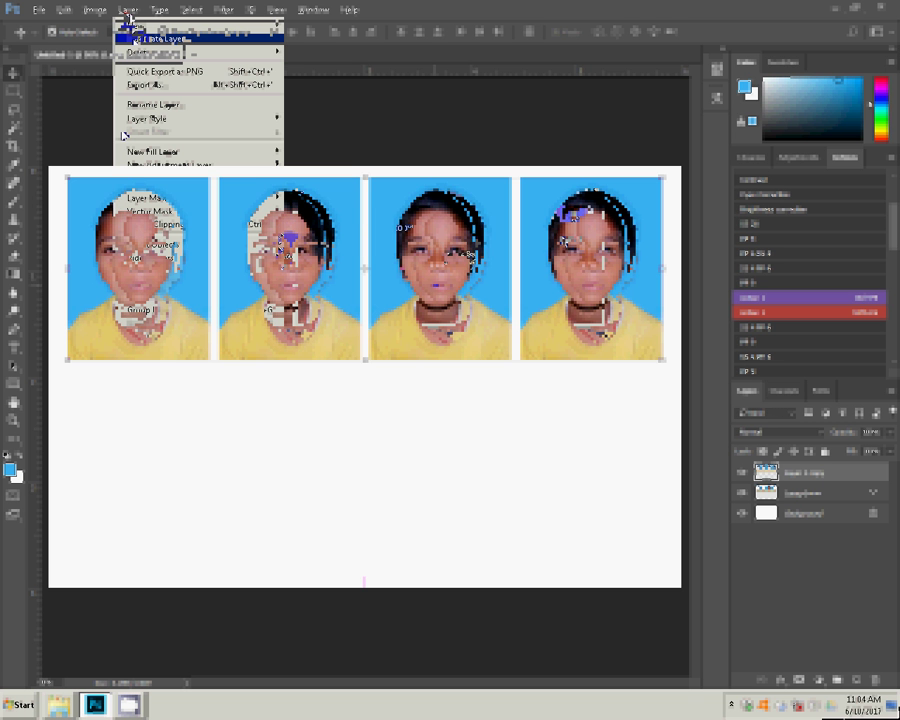
{"action": "left_click_drag", "start_coordinate": [290, 237], "coordinate": [302, 428]}
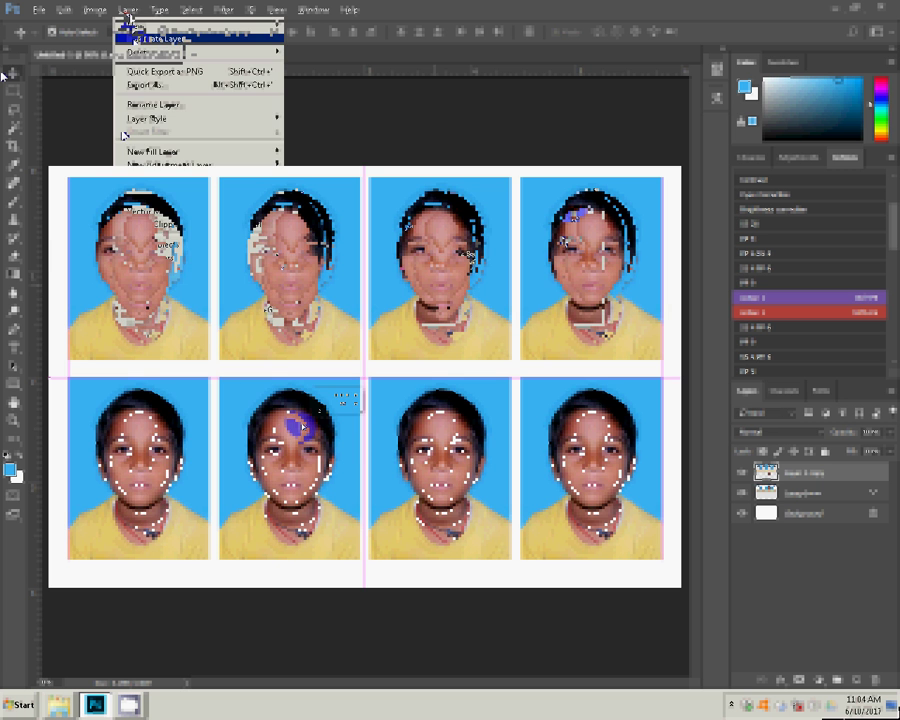
{"action": "left_click", "coordinate": [127, 10]}
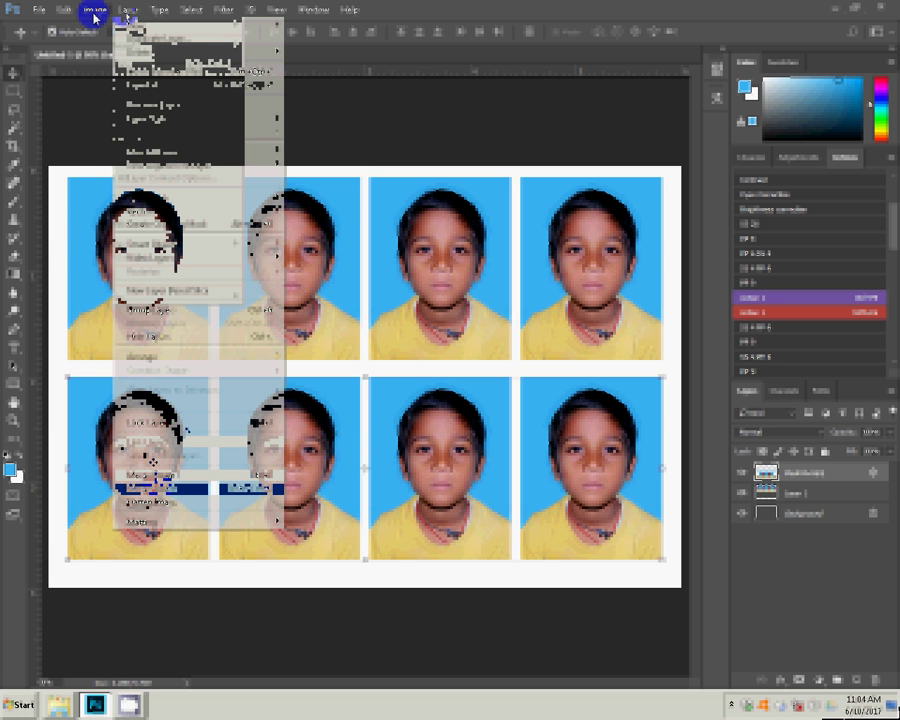
{"action": "mouse_move", "coordinate": [39, 10]}
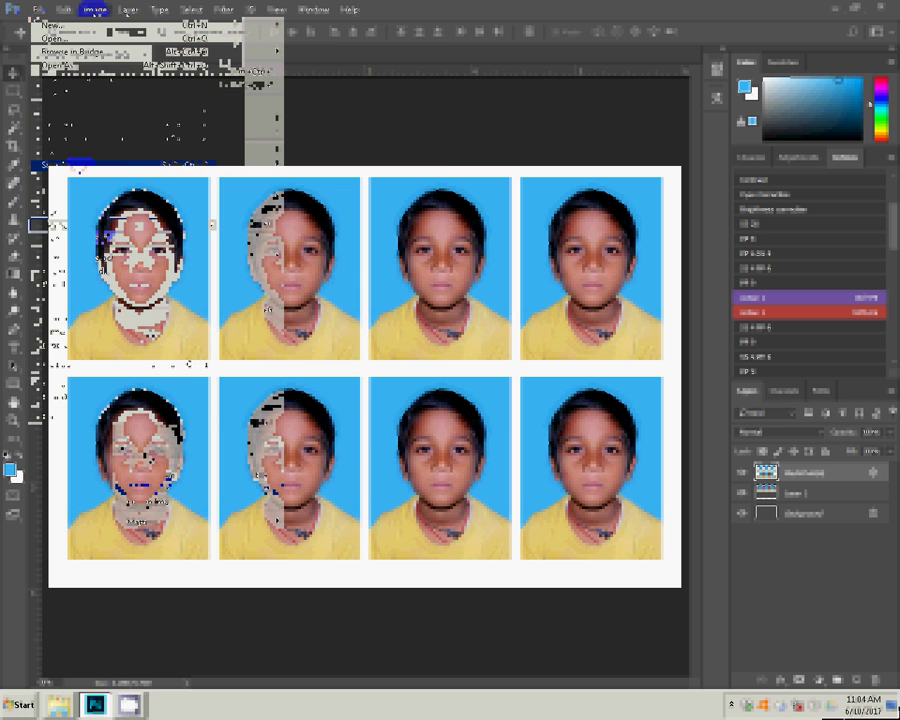
Save the eight-photo sheet as JPEG '6-4x6=1' at quality 10, then close the document
{"action": "left_click", "coordinate": [60, 165]}
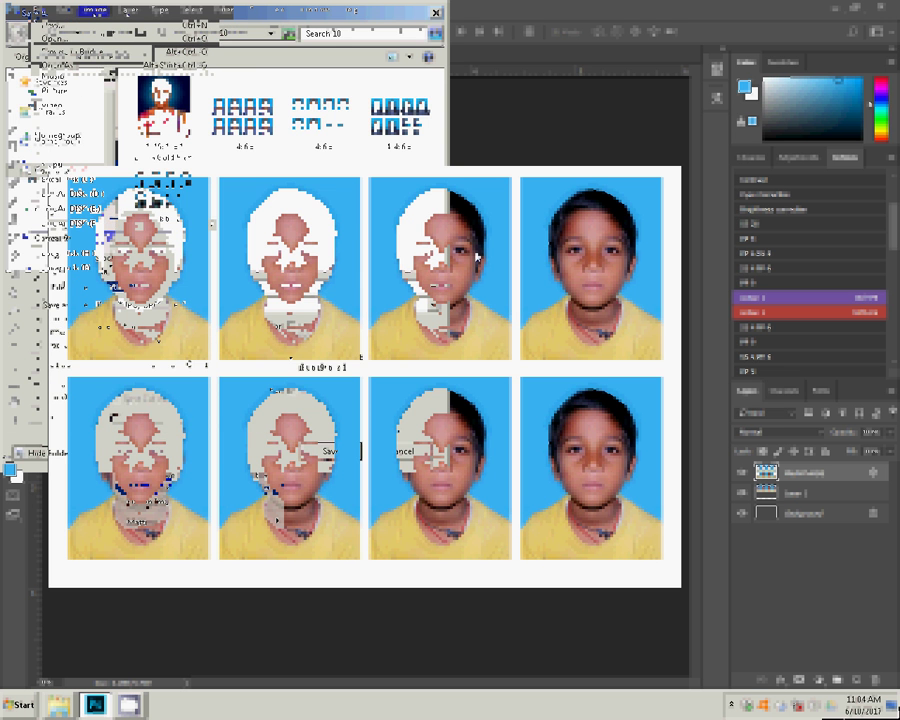
{"action": "type", "text": "6-4x"}
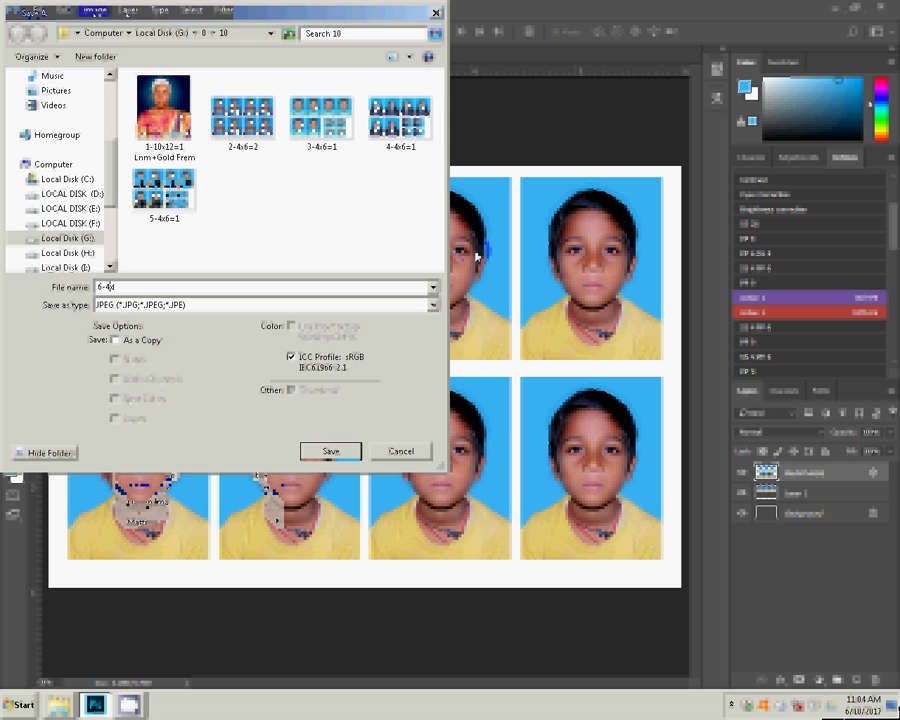
{"action": "type", "text": "6=1"}
{"action": "key", "text": "Return"}
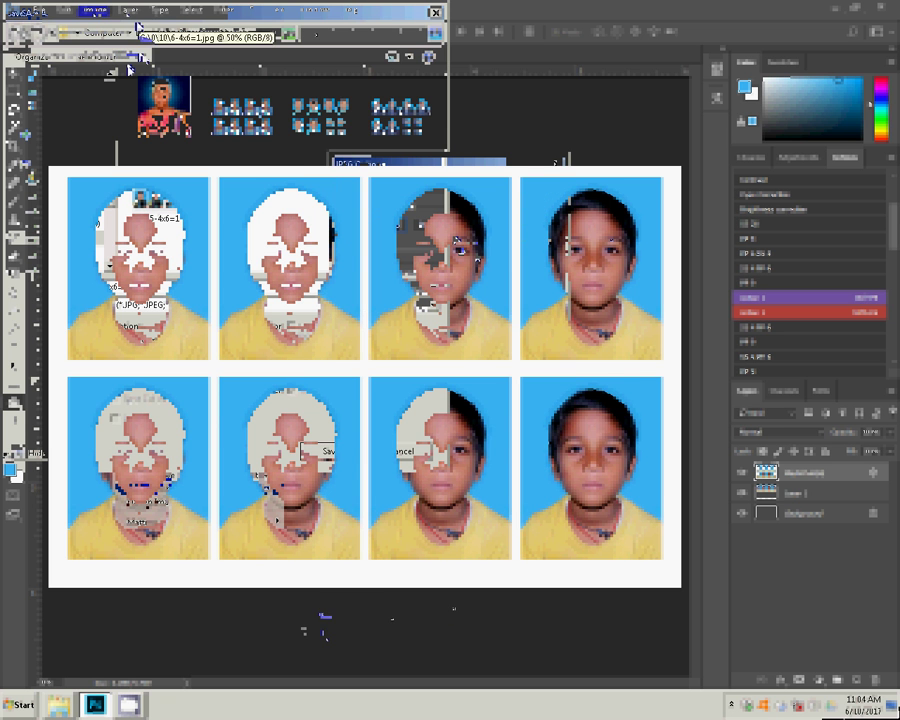
{"action": "left_click", "coordinate": [145, 57]}
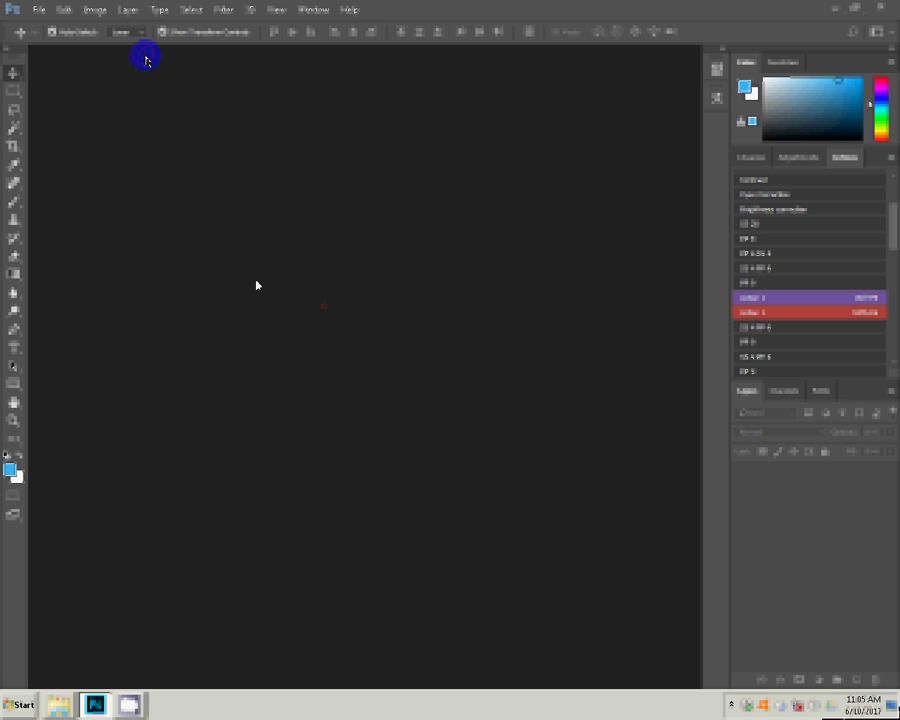
Bring up the Open dialog for the saved 4x6 sheets from the empty workspace
{"action": "left_click", "coordinate": [432, 322]}
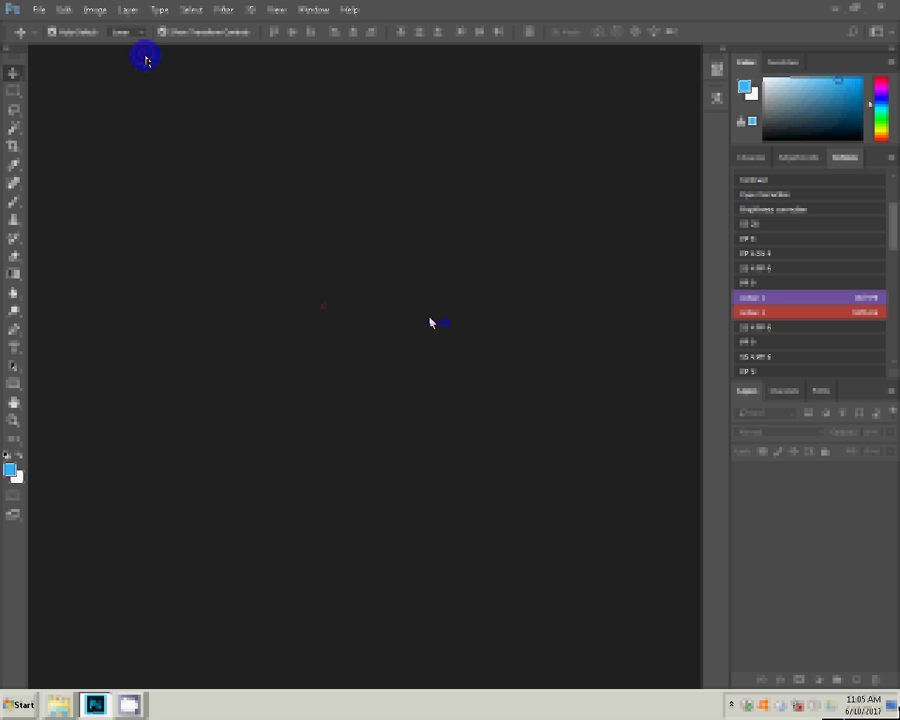